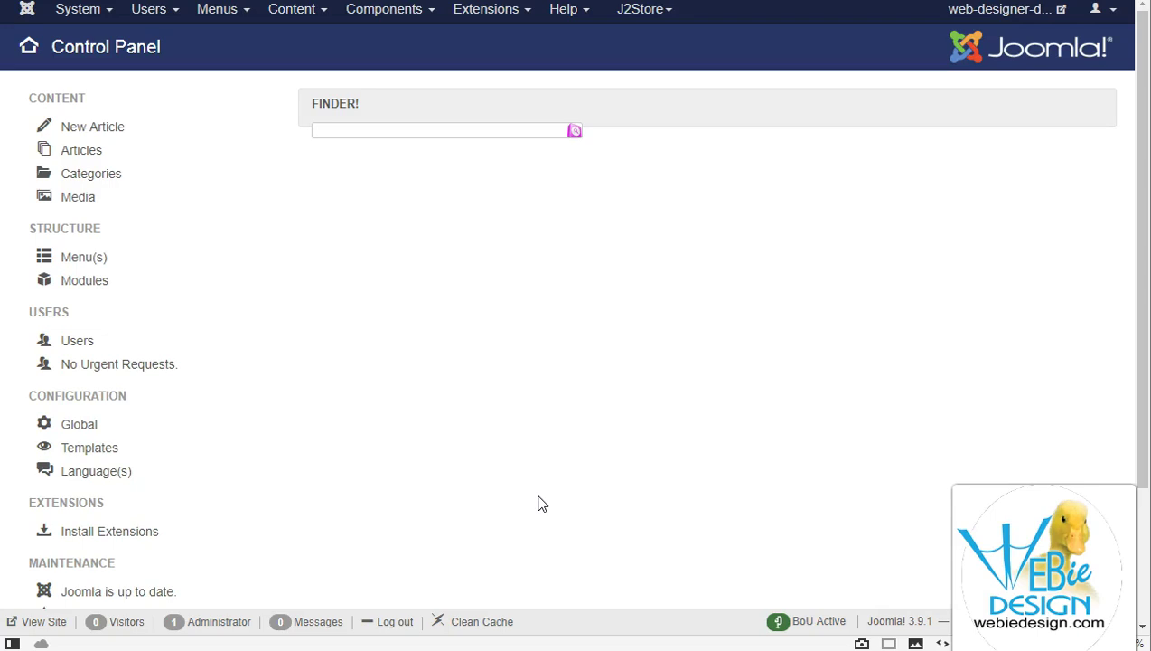
Check the 'test product for inventory' article's meta description and keywords on Publishing, then close it unchanged
{"action": "left_click", "coordinate": [312, 23]}
{"action": "left_click", "coordinate": [607, 219]}
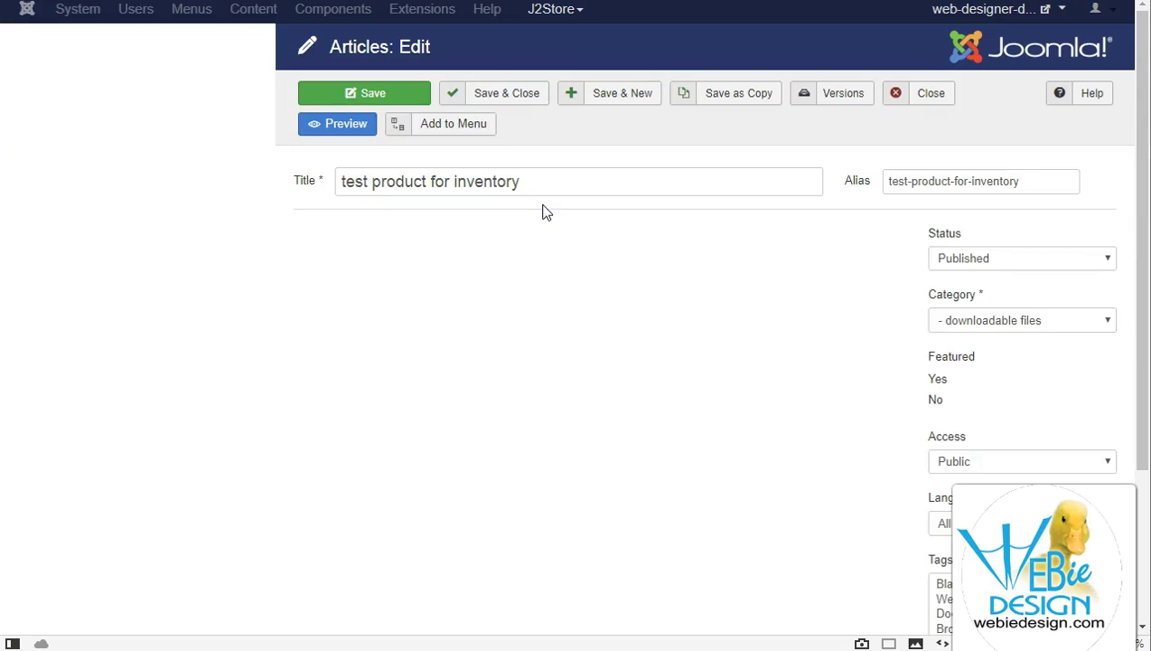
{"action": "left_click", "coordinate": [674, 225]}
{"action": "mouse_move", "coordinate": [761, 282]}
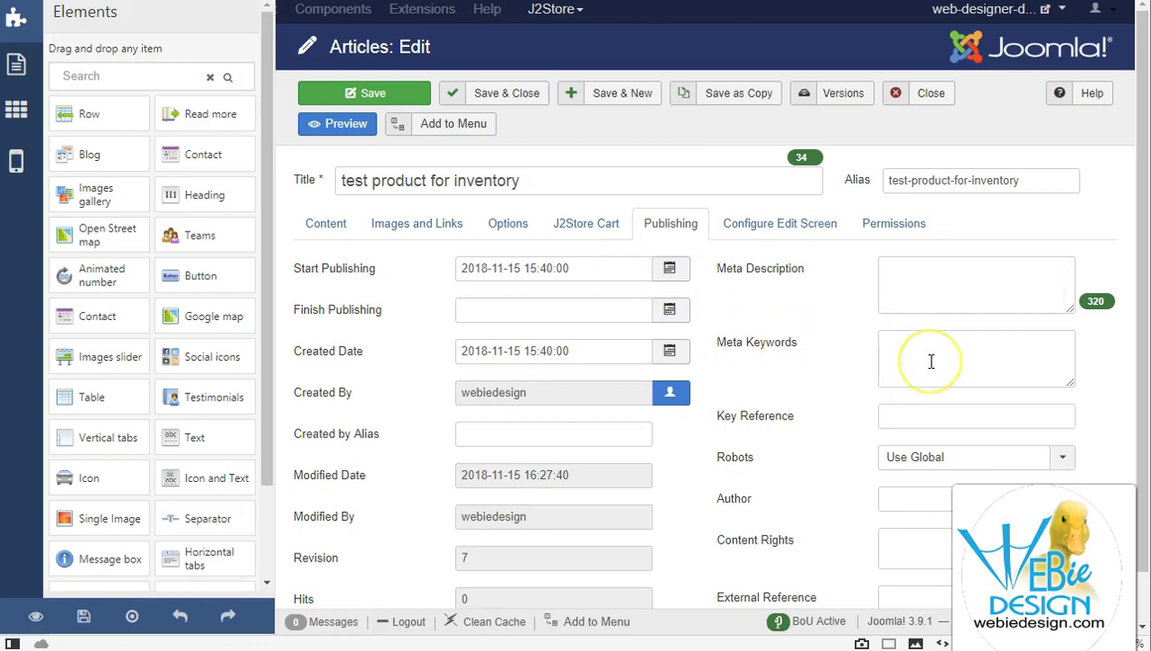
{"action": "left_click", "coordinate": [931, 104]}
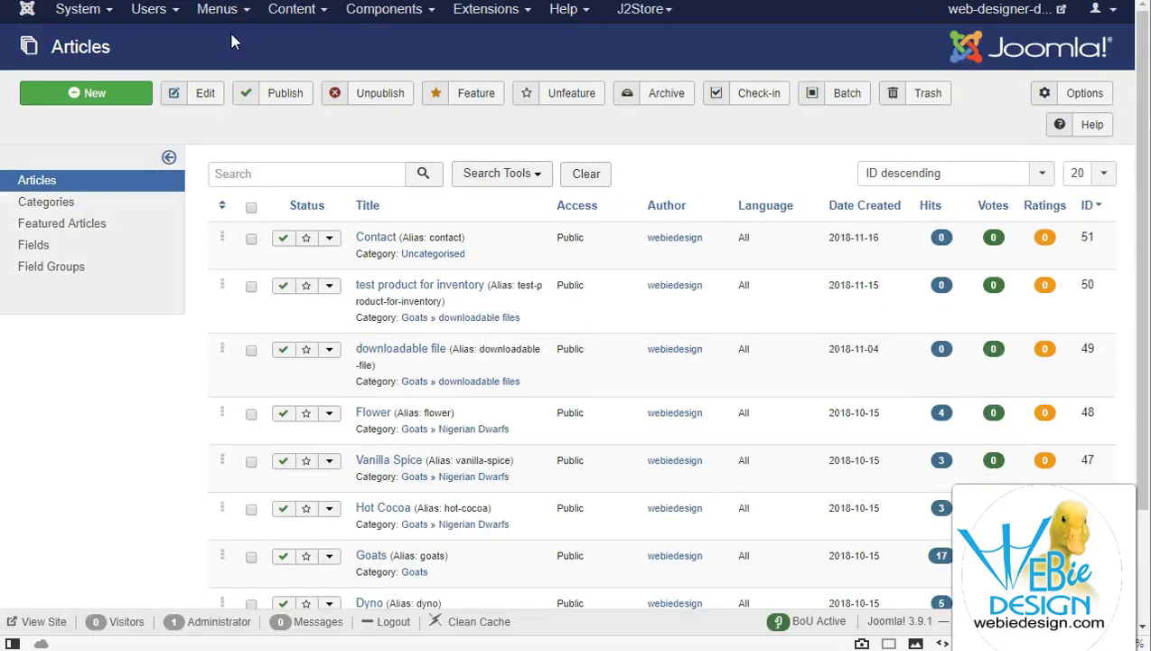
Inspect the goats menu's 'downloadable files' item Metadata fields, then close it without changes
{"action": "left_click", "coordinate": [222, 10]}
{"action": "left_click", "coordinate": [226, 134]}
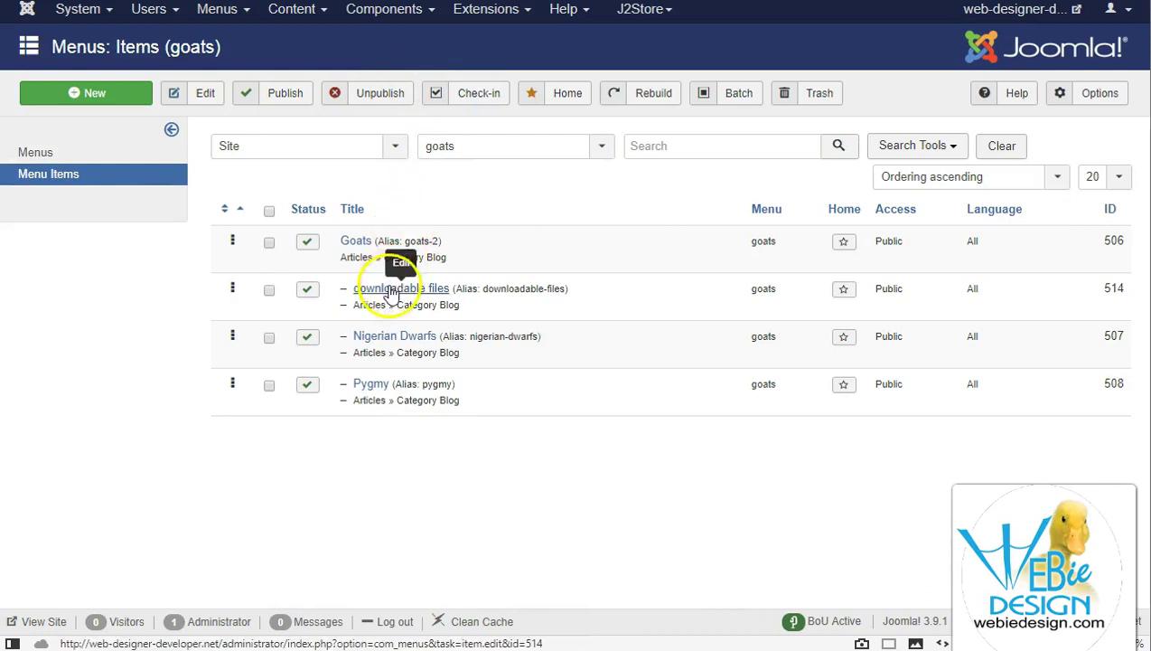
{"action": "left_click", "coordinate": [389, 289]}
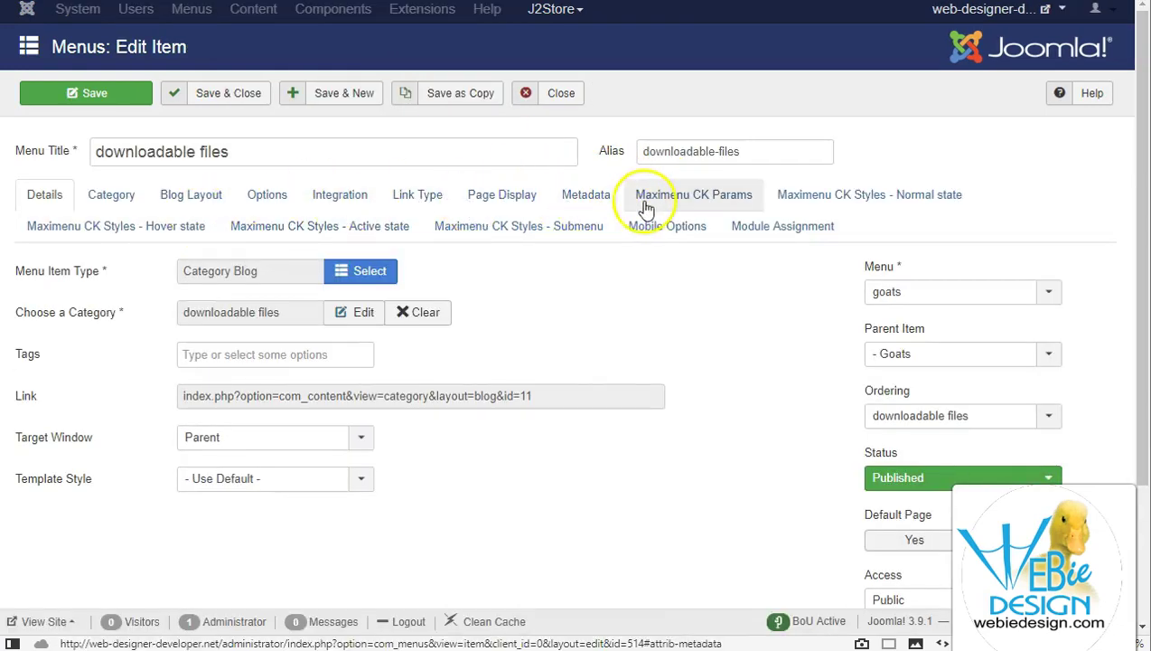
{"action": "left_click", "coordinate": [585, 193]}
{"action": "mouse_move", "coordinate": [76, 274]}
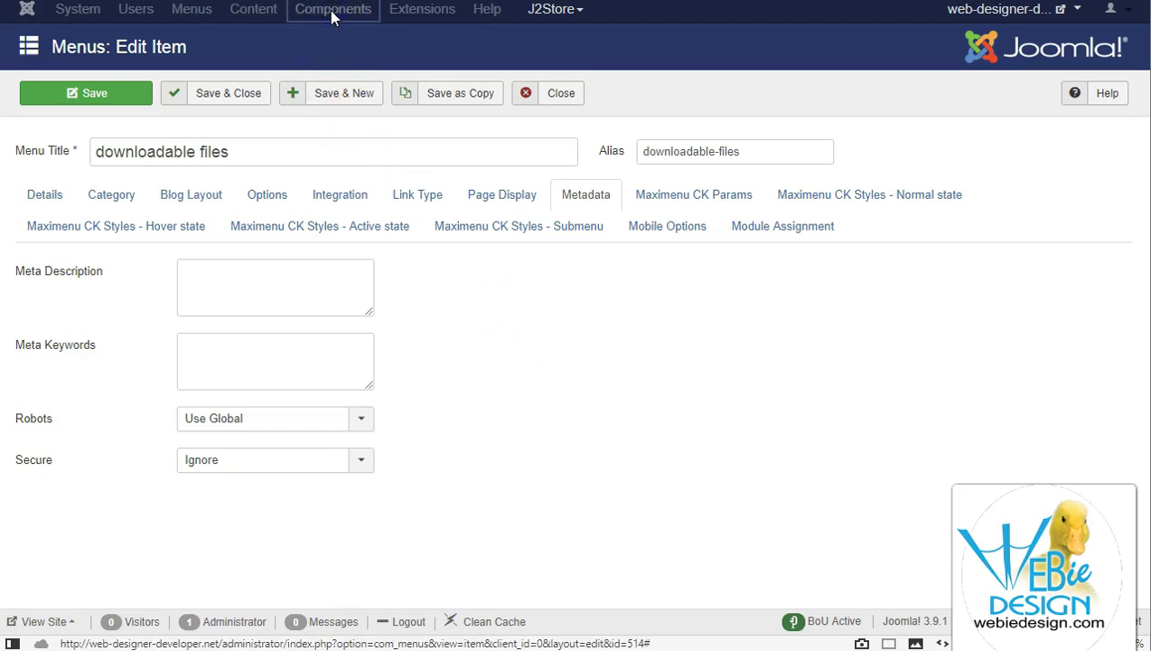
{"action": "left_click", "coordinate": [561, 94]}
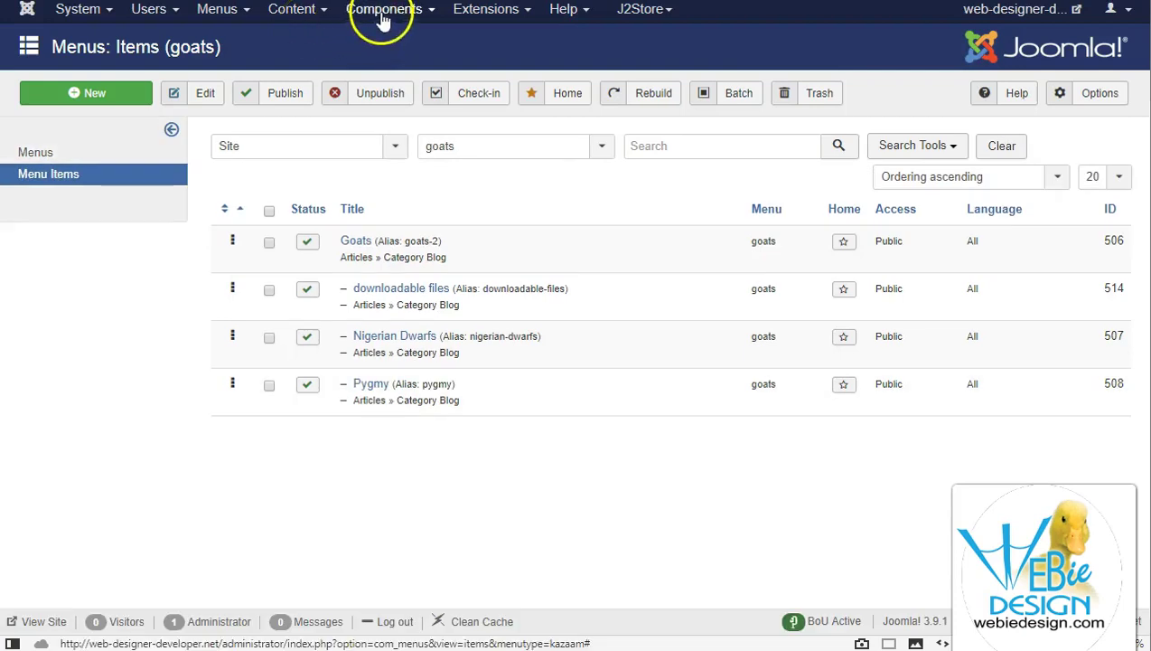
Open JSitemap PRO's Search engines metainfo dashboard and scroll through the listed site links
{"action": "left_click", "coordinate": [384, 11]}
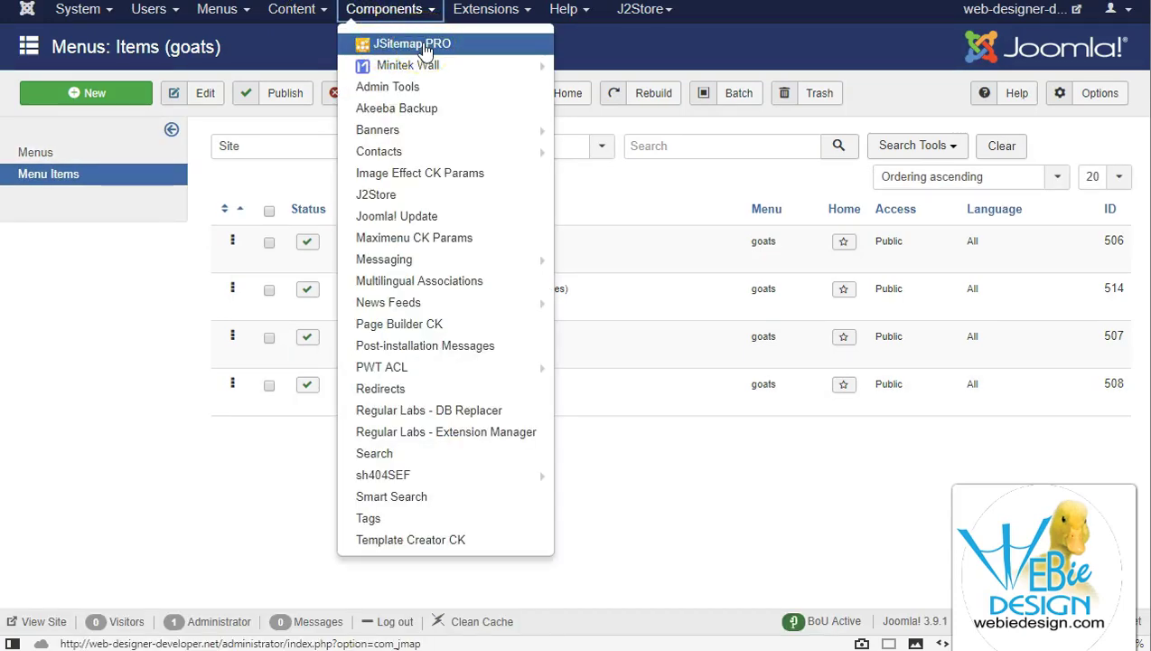
{"action": "left_click", "coordinate": [424, 47]}
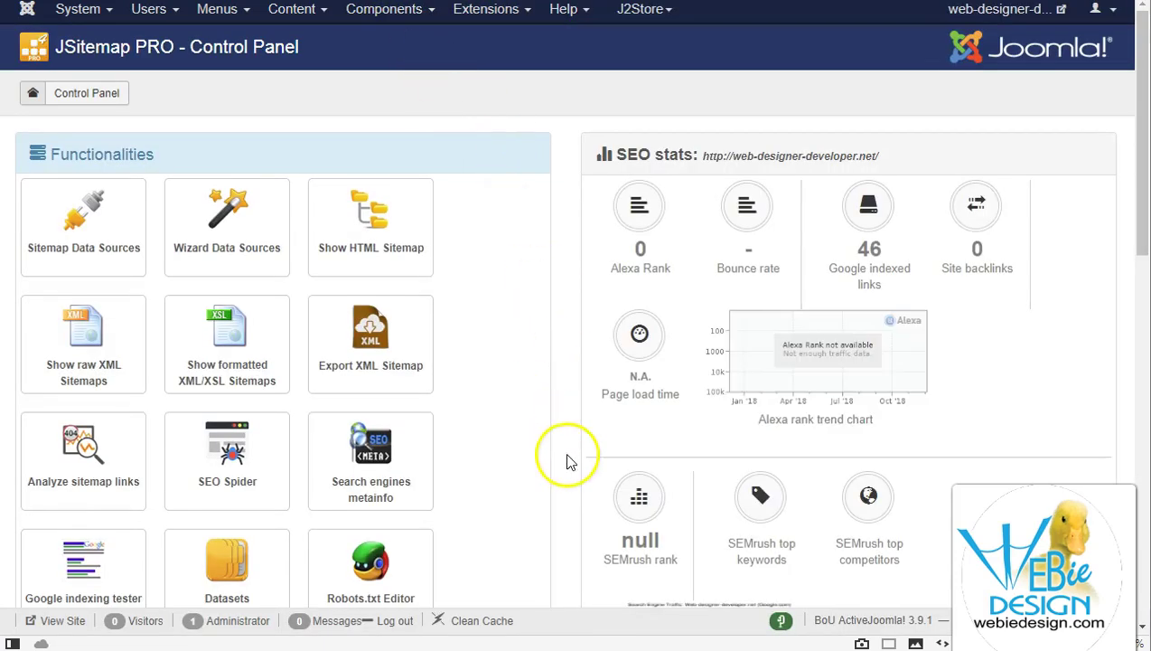
{"action": "left_click", "coordinate": [377, 454]}
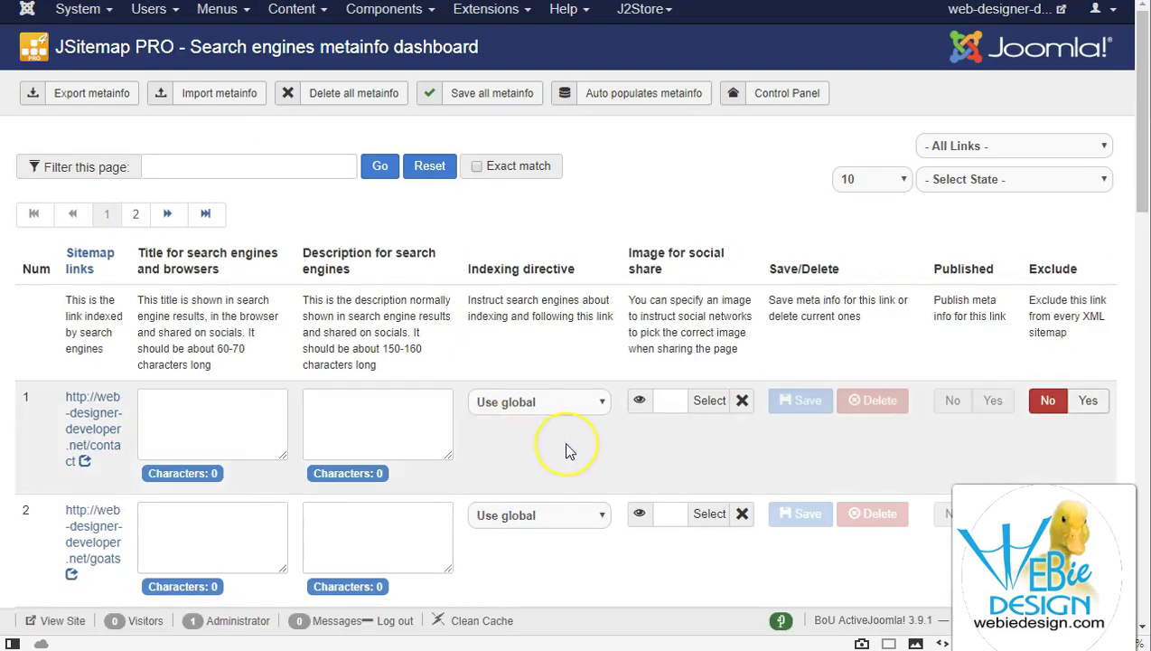
{"action": "scroll", "coordinate": [567, 447], "scroll_direction": "down", "scroll_amount": 5}
{"action": "scroll", "coordinate": [567, 450], "scroll_direction": "down", "scroll_amount": 8}
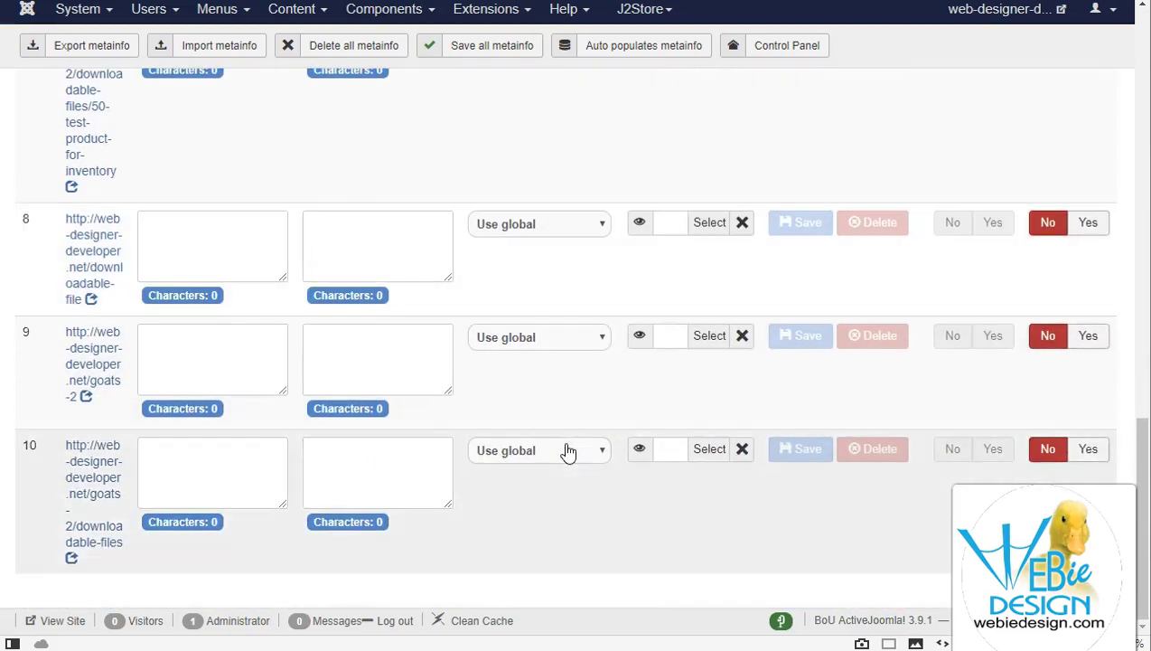
{"action": "scroll", "coordinate": [564, 413], "scroll_direction": "up", "scroll_amount": 13}
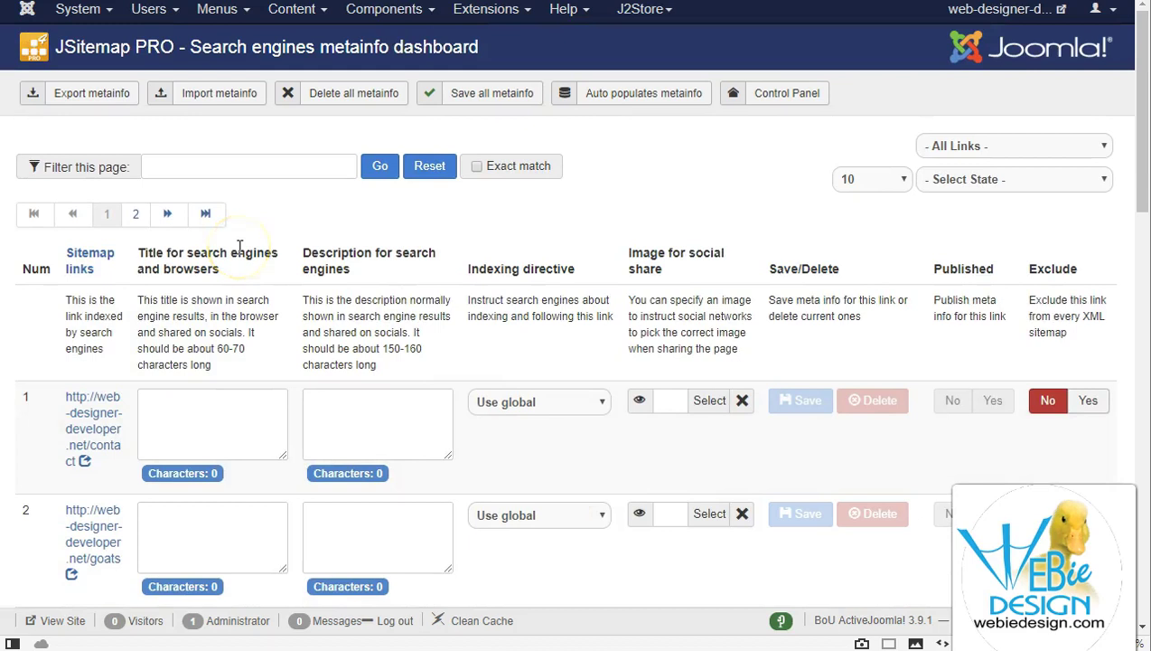
Auto-populate the links' titles and descriptions, then review filled rows like 'Goats | Goats' and the Flower description
{"action": "left_click", "coordinate": [633, 98]}
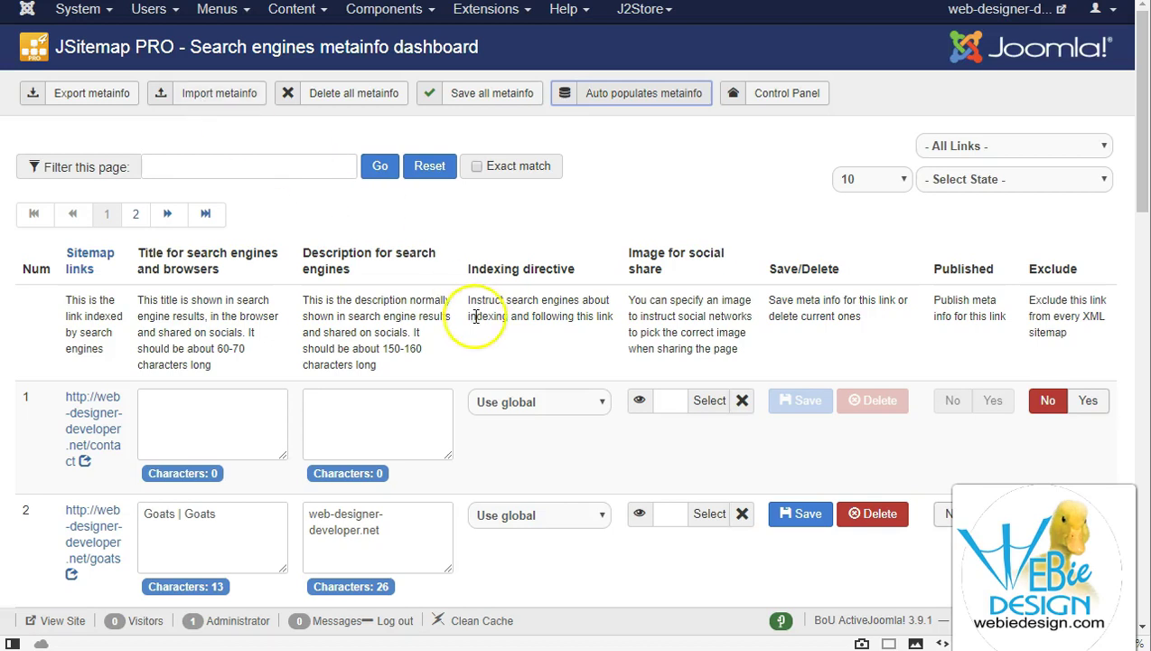
{"action": "scroll", "coordinate": [475, 321], "scroll_direction": "down", "scroll_amount": 1}
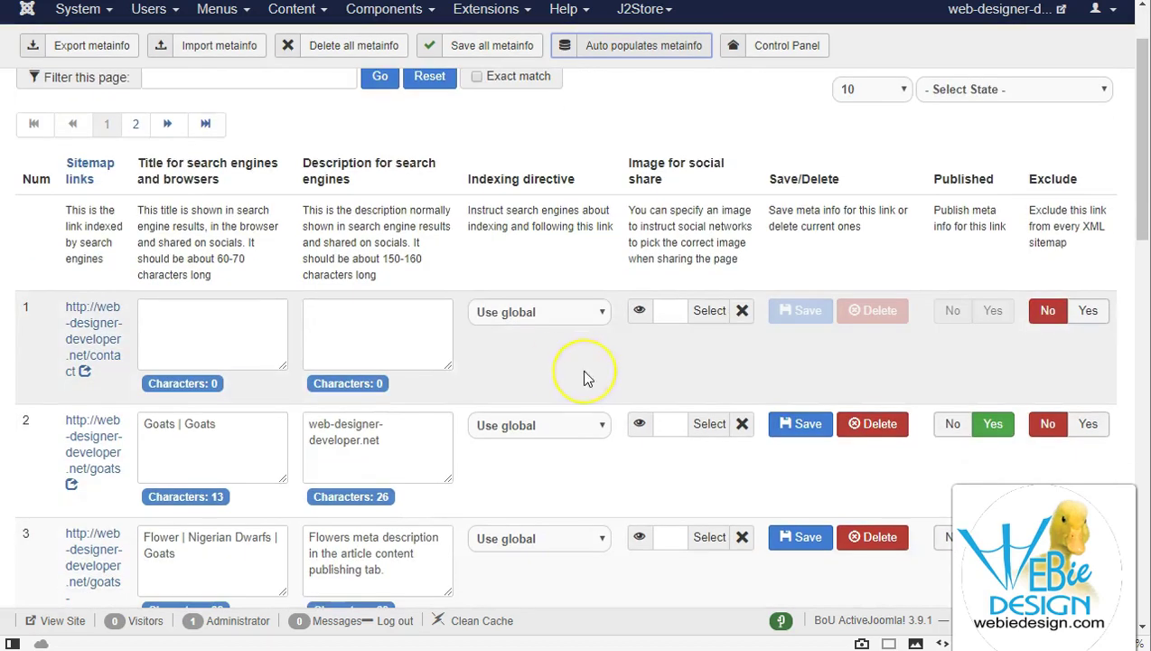
{"action": "scroll", "coordinate": [584, 378], "scroll_direction": "down", "scroll_amount": 3}
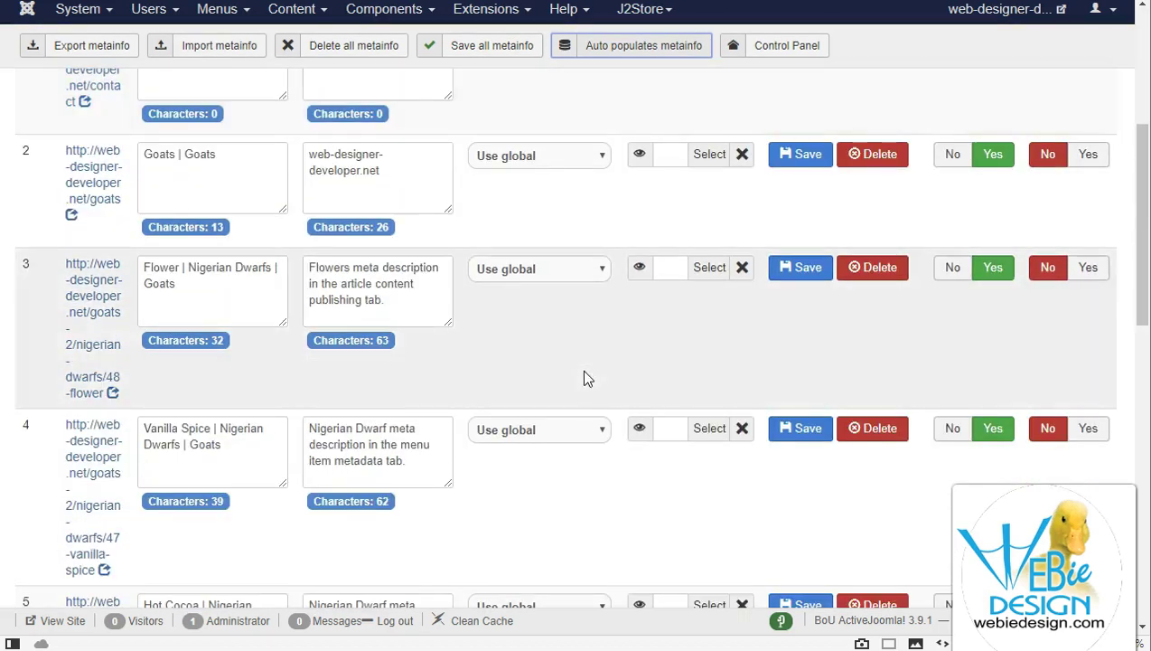
{"action": "scroll", "coordinate": [584, 372], "scroll_direction": "down", "scroll_amount": 3}
{"action": "scroll", "coordinate": [584, 373], "scroll_direction": "up", "scroll_amount": 3}
{"action": "left_click", "coordinate": [409, 306]}
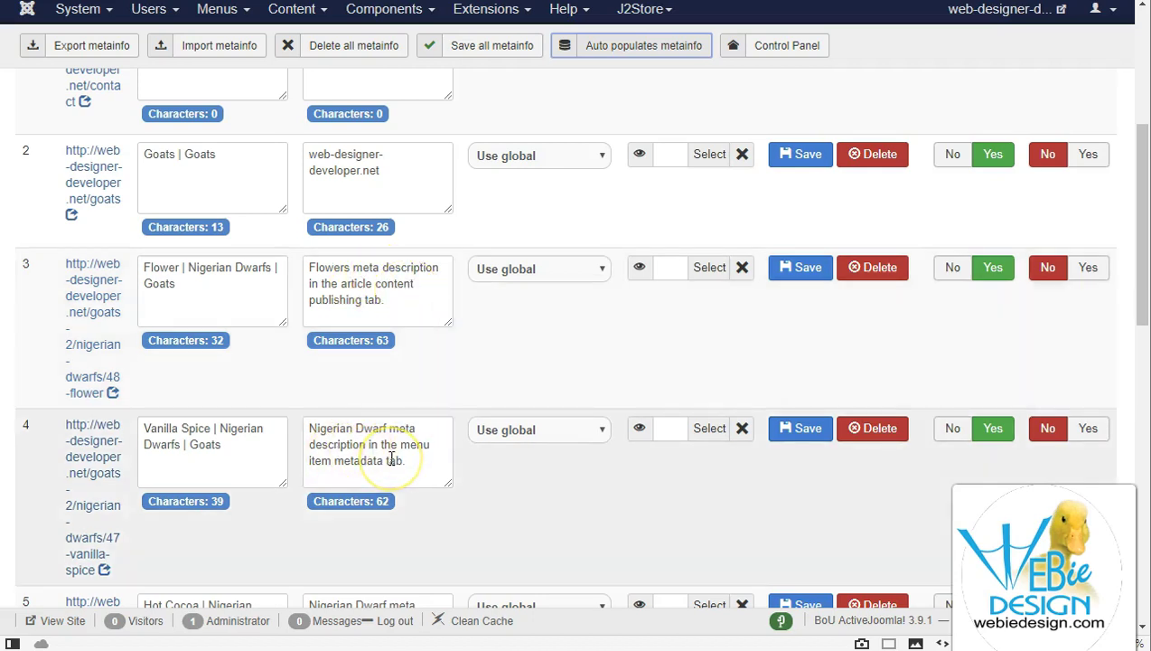
{"action": "scroll", "coordinate": [595, 344], "scroll_direction": "up", "scroll_amount": 4}
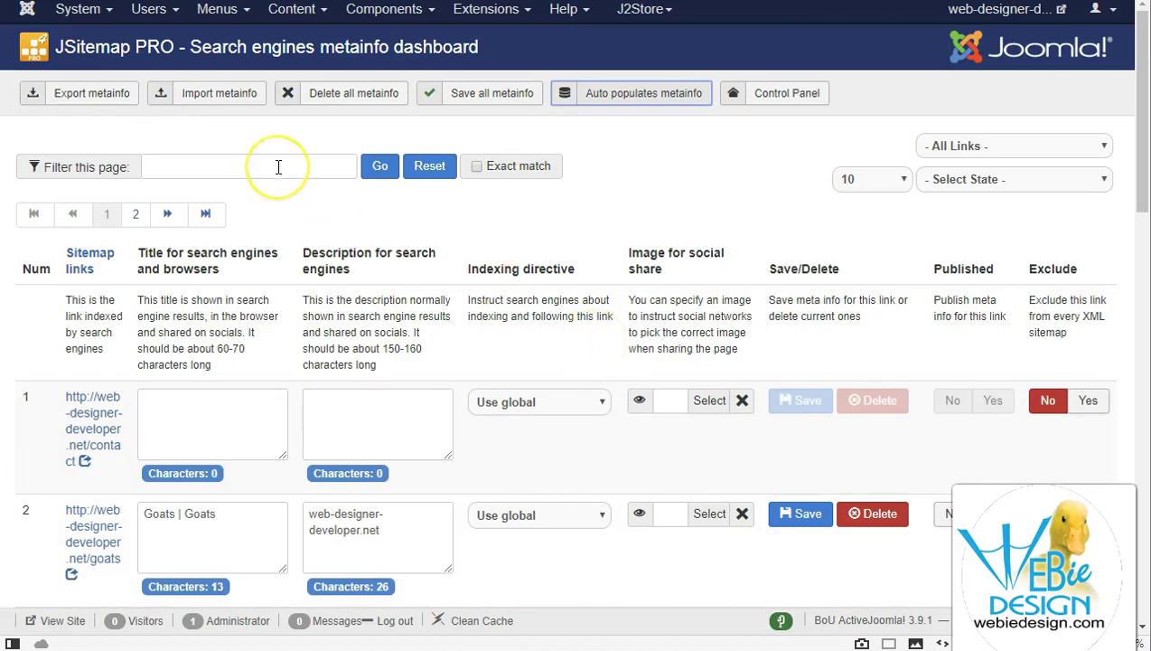
Save all metainfo and check the Flower link's stored publishing-tab description
{"action": "left_click", "coordinate": [489, 93]}
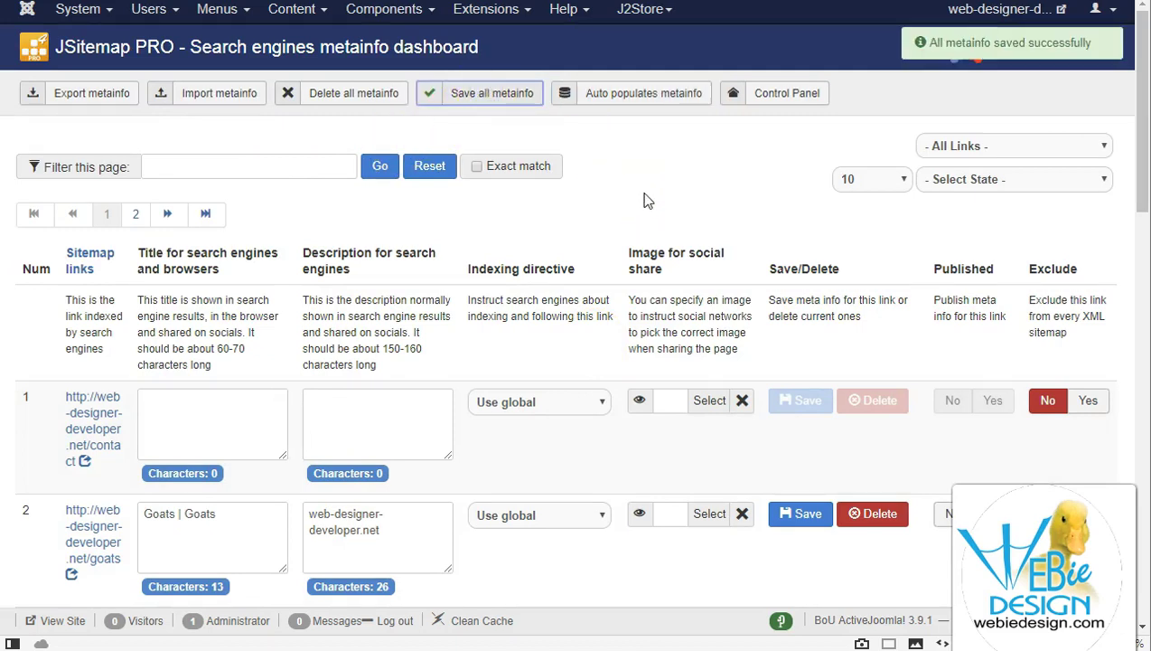
{"action": "scroll", "coordinate": [494, 434], "scroll_direction": "down", "scroll_amount": 2}
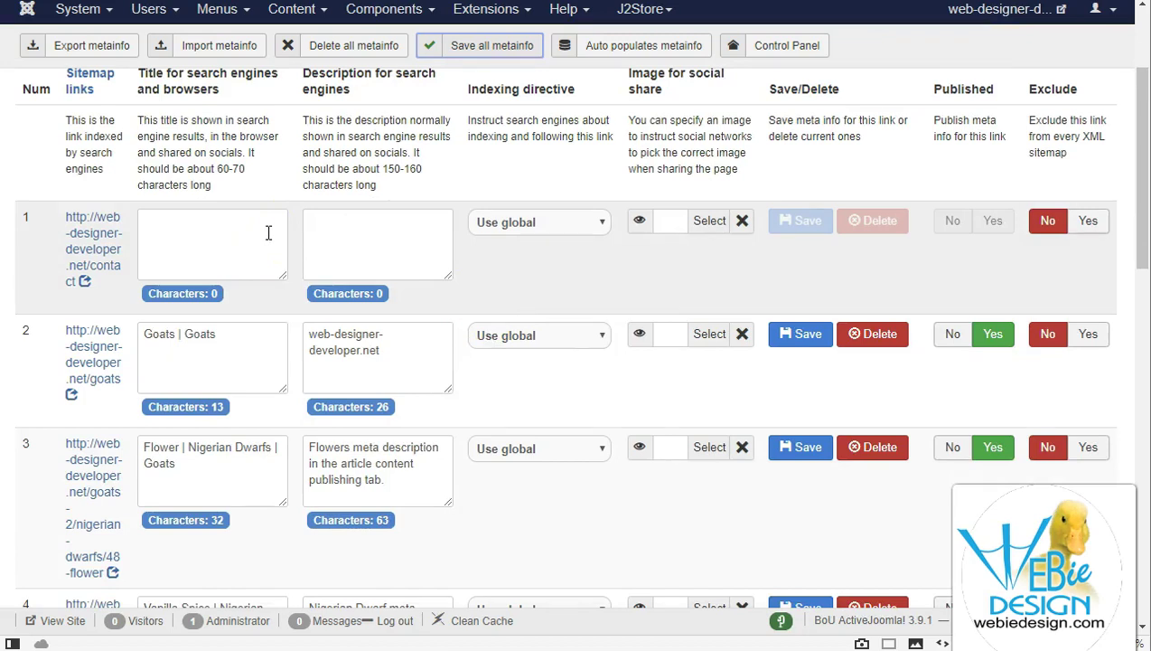
{"action": "scroll", "coordinate": [441, 300], "scroll_direction": "down", "scroll_amount": 2}
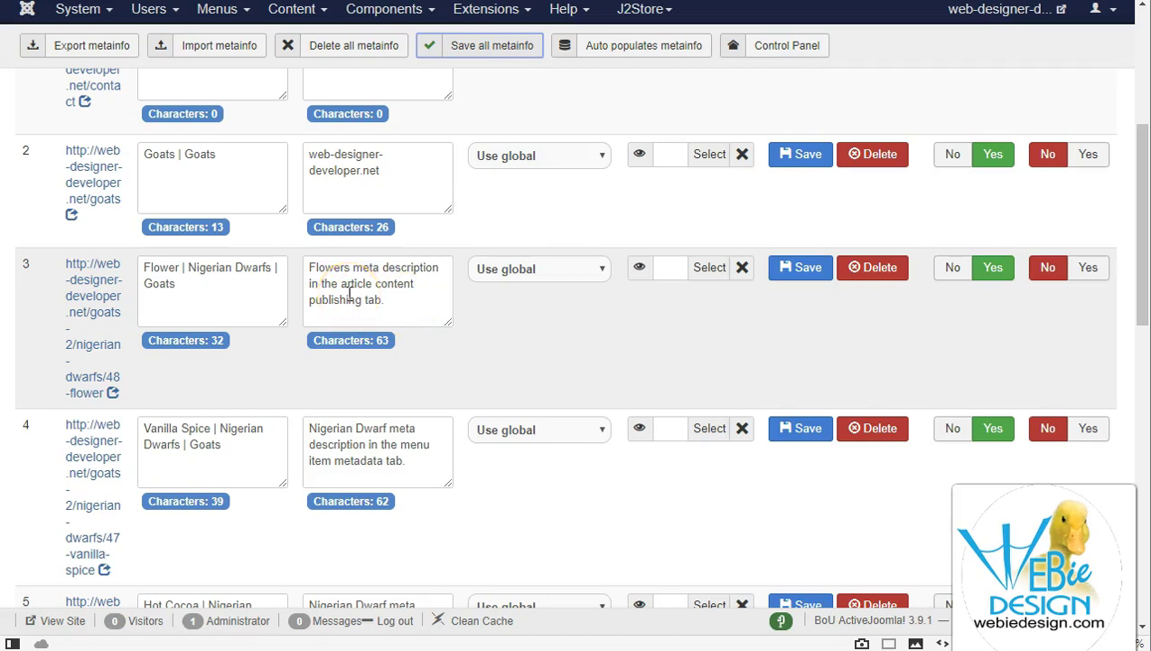
Change the Flower description to 'Flowers meta description in JSitemap Pro' and save that row
{"action": "left_click", "coordinate": [390, 300]}
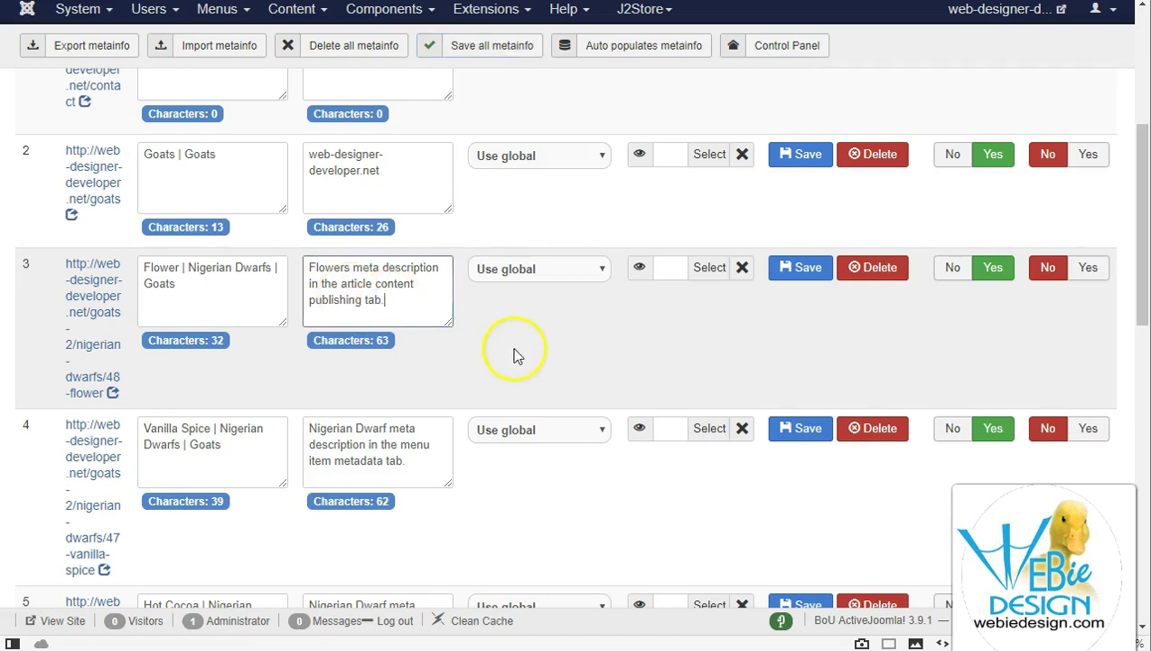
{"action": "scroll", "coordinate": [514, 355], "scroll_direction": "down", "scroll_amount": 1}
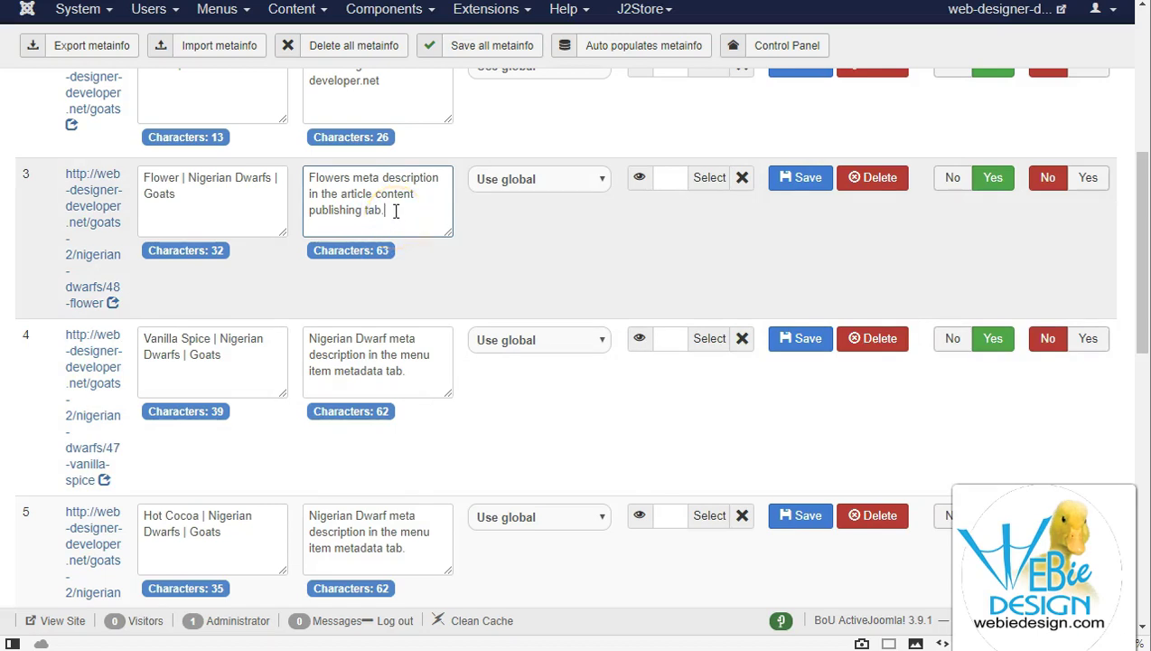
{"action": "left_click_drag", "start_coordinate": [395, 211], "coordinate": [322, 193]}
{"action": "key", "text": "BackSpace"}
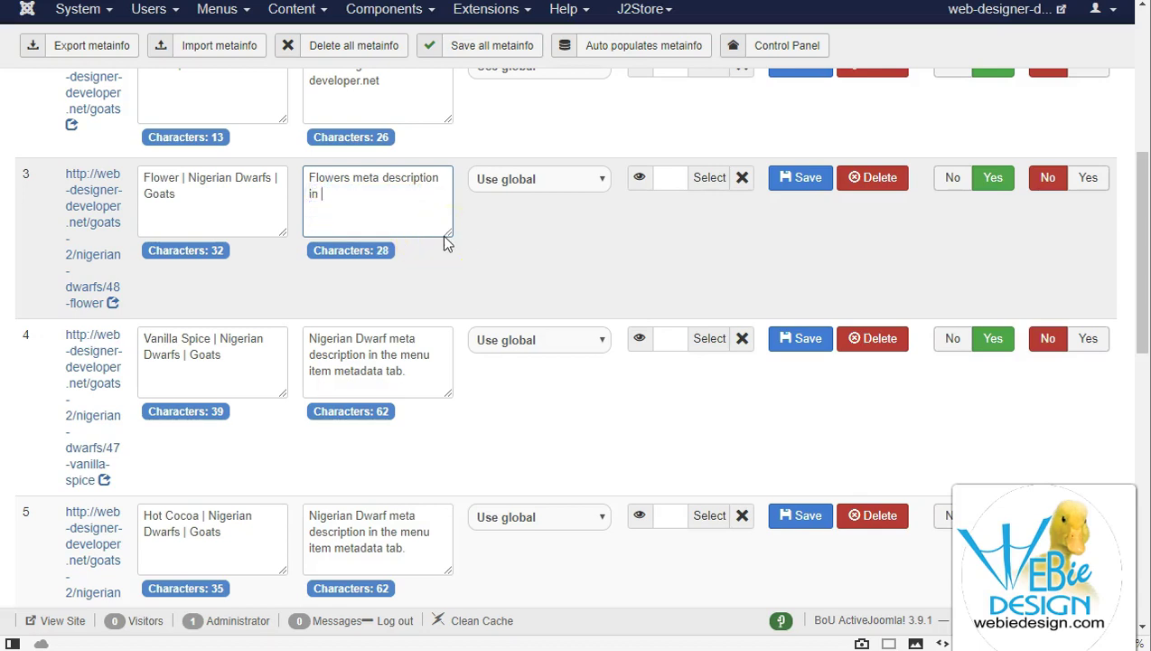
{"action": "type", "text": "JSitemap Pro"}
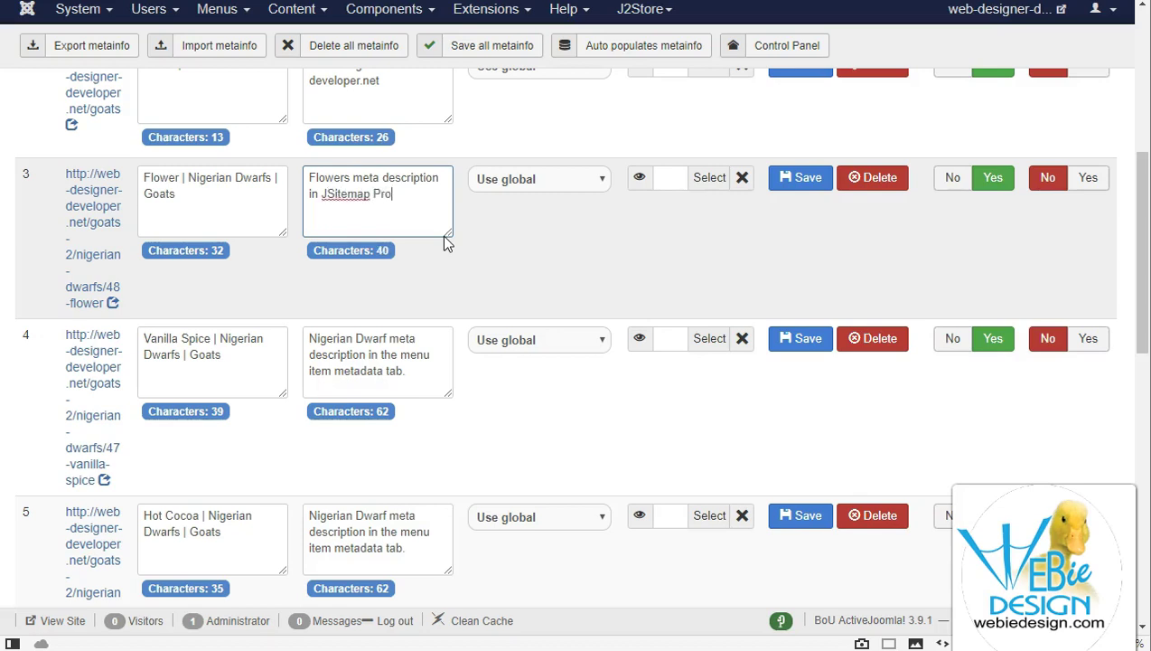
{"action": "left_click", "coordinate": [797, 180]}
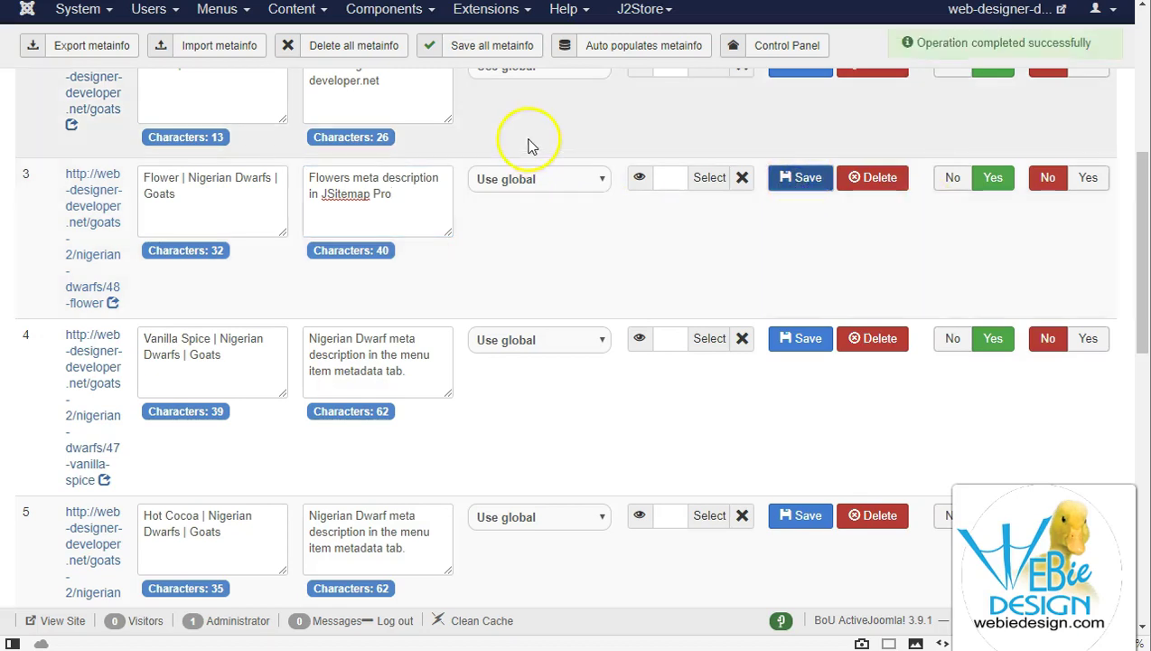